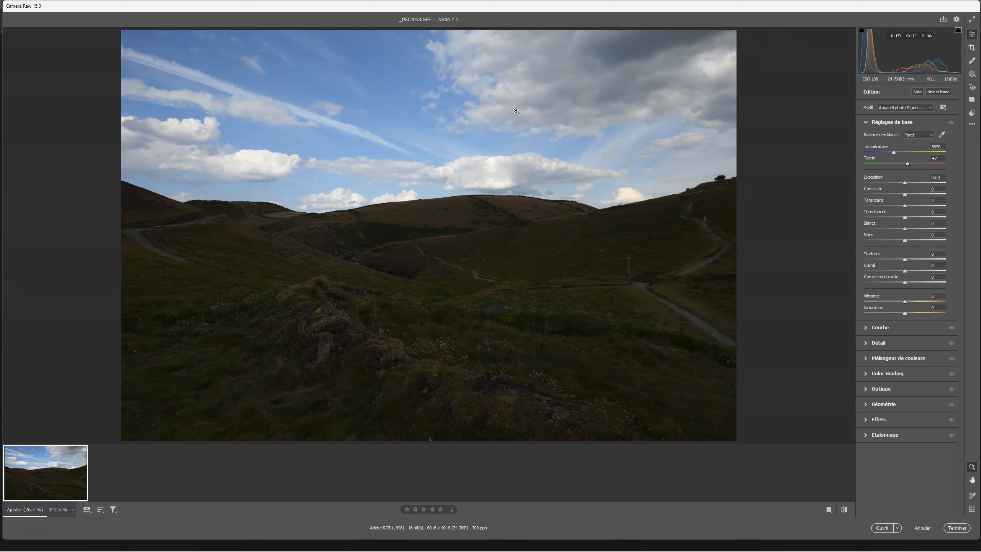
click(512, 118)
click(702, 410)
click(767, 219)
click(756, 268)
click(751, 328)
Lighten the dark foreground by setting Tons foncés to +78 and Noirs to +42
drag(905, 219, 937, 218)
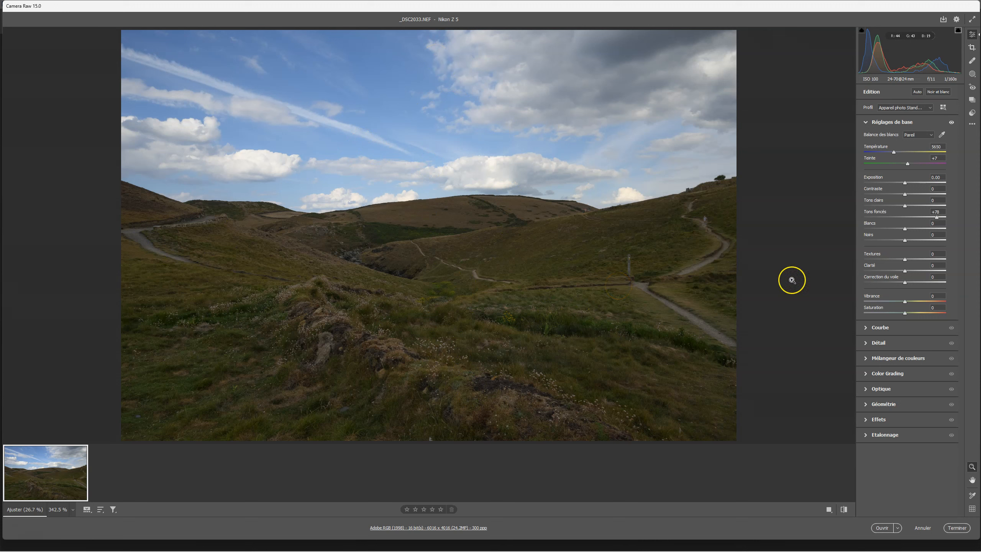
drag(904, 241, 921, 239)
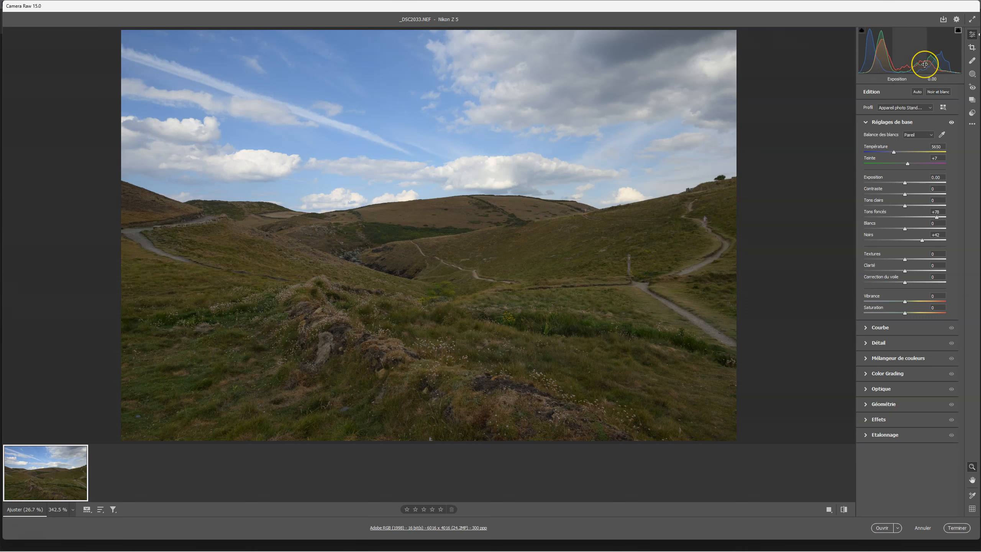
Add a midpoint to the linear tone curve and raise it slightly to brighten the midtones
click(870, 328)
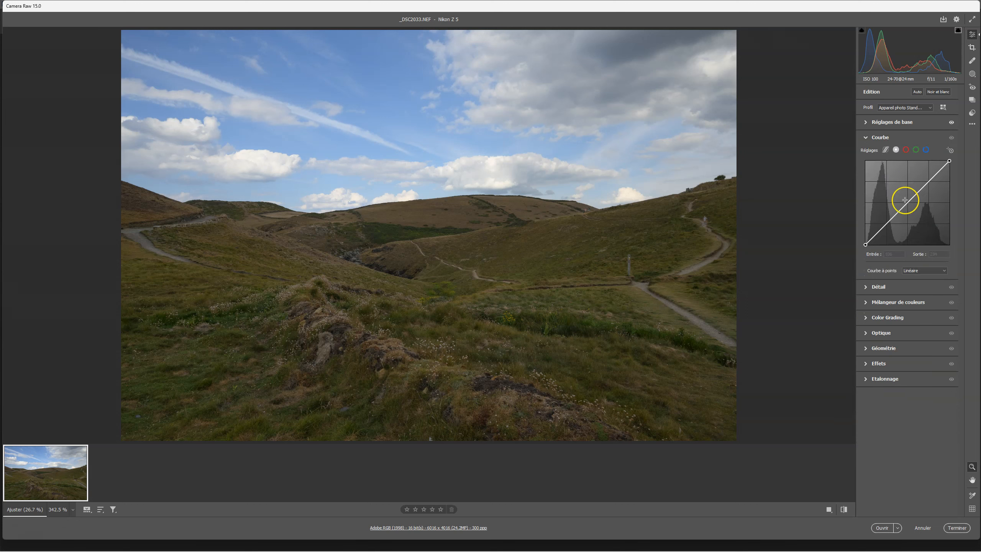
click(908, 202)
drag(907, 203, 908, 203)
Lower Tons clairs to -43 in the basic adjustments to recover detail in the clouds
click(868, 122)
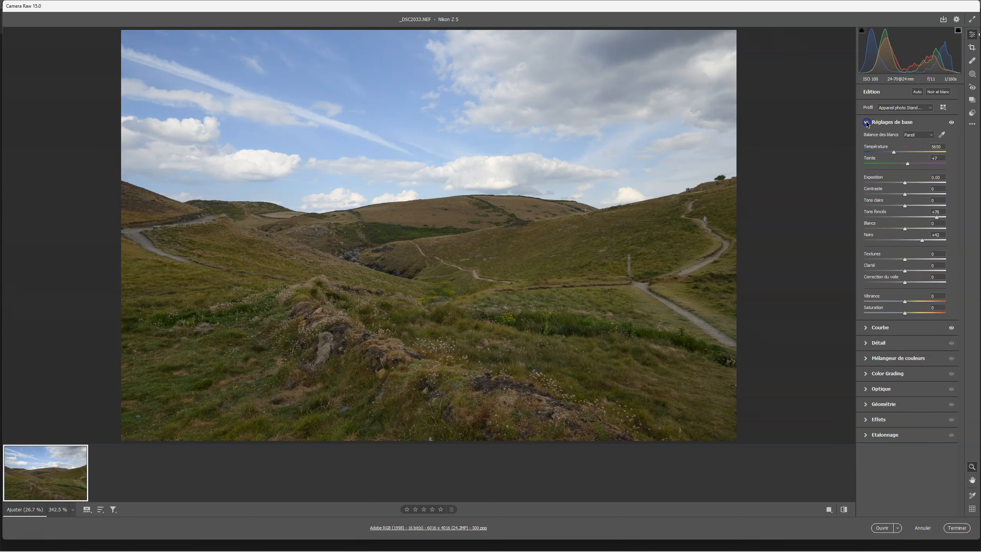
click(905, 206)
drag(905, 206, 887, 206)
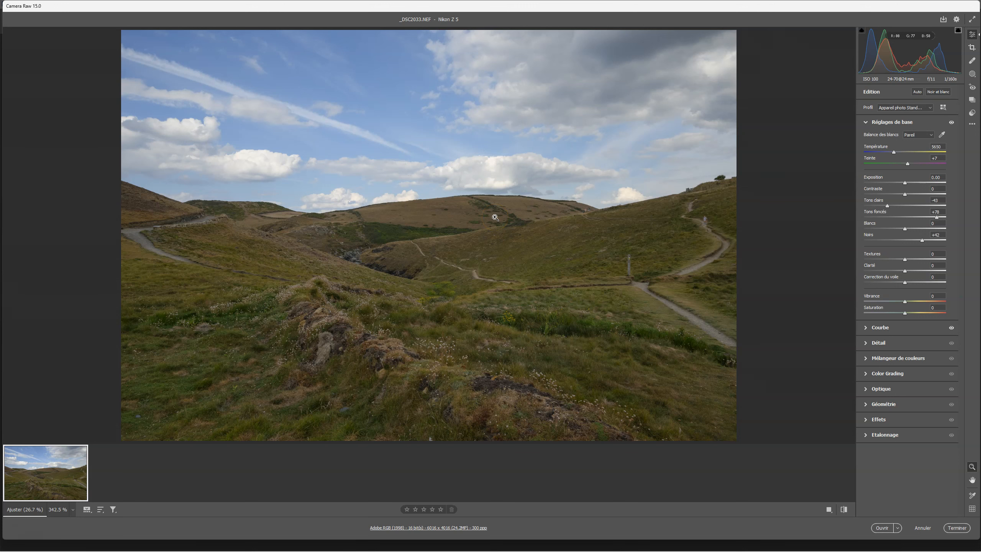
Compare the edited landscape with the original by switching between the before and after views several times
key(alt+p)
key(alt+p)
key(p)
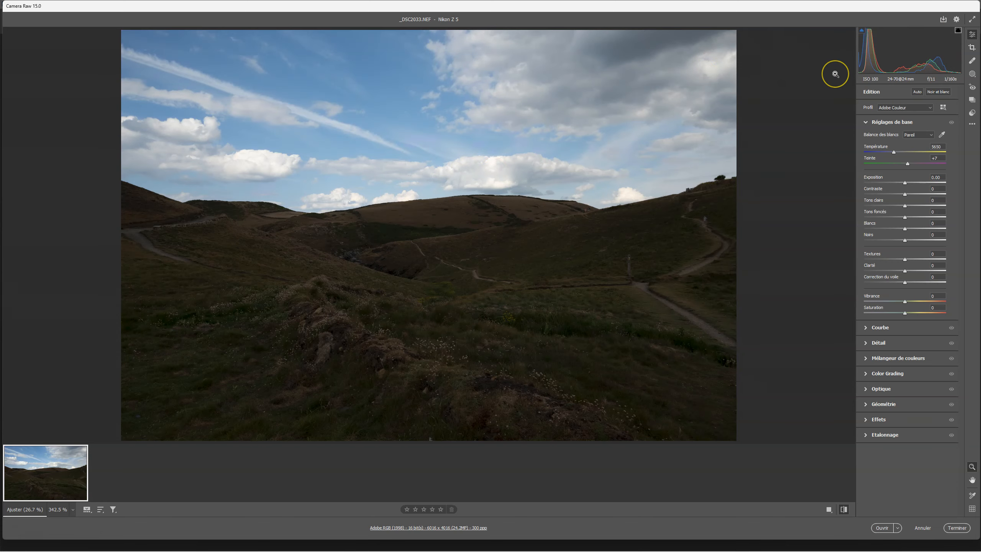
key(p)
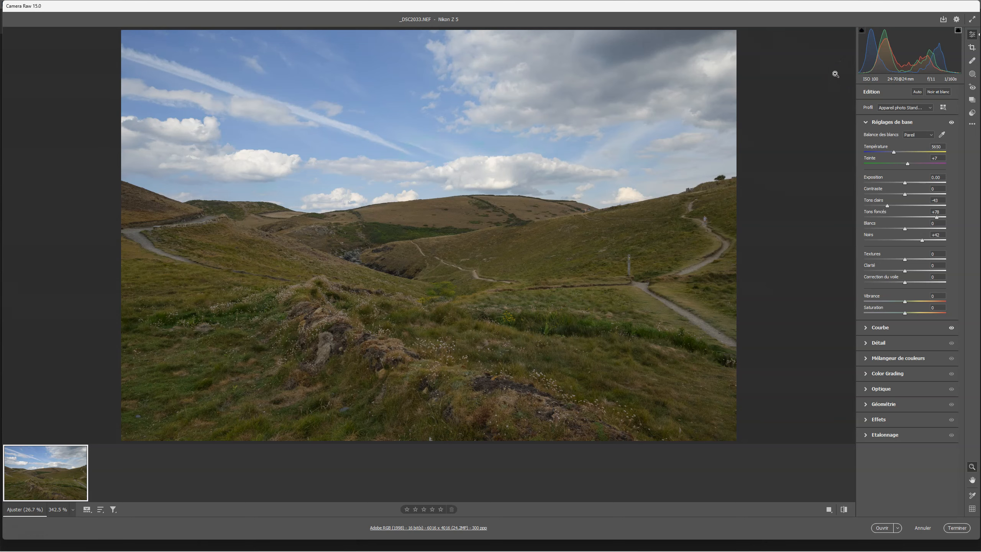
key(p)
click(771, 79)
key(p)
key(p)
Set Clarté to +20 and Contraste to +4, checking the photo against its original version
drag(904, 272, 913, 272)
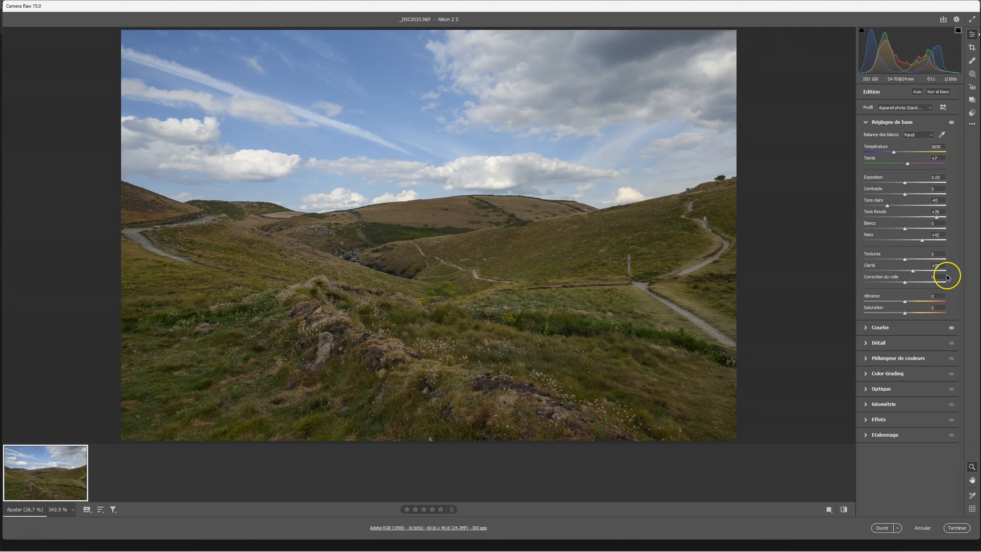
mouse_move(905, 195)
mouse_down()
mouse_move(897, 196)
mouse_move(906, 193)
mouse_up()
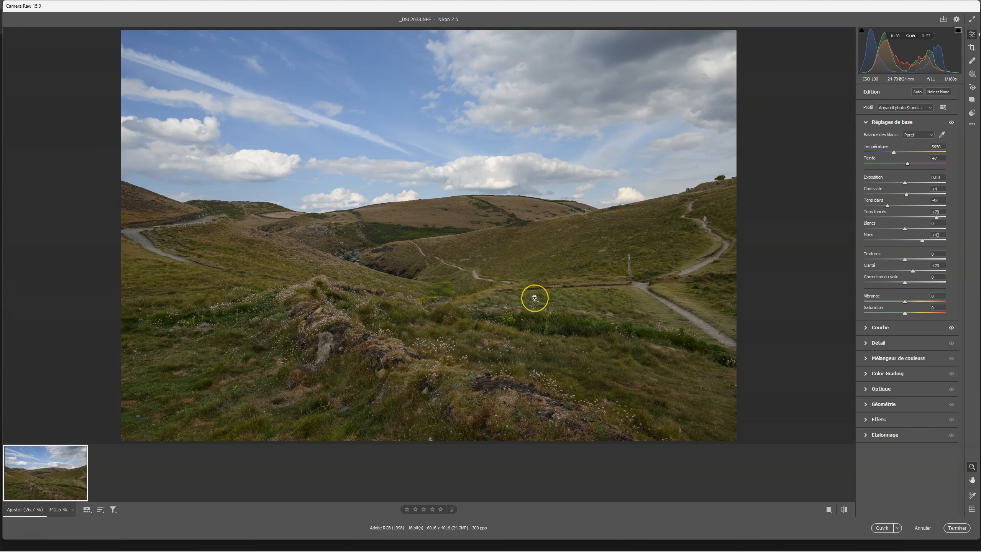
key(ctrl+shift+r)
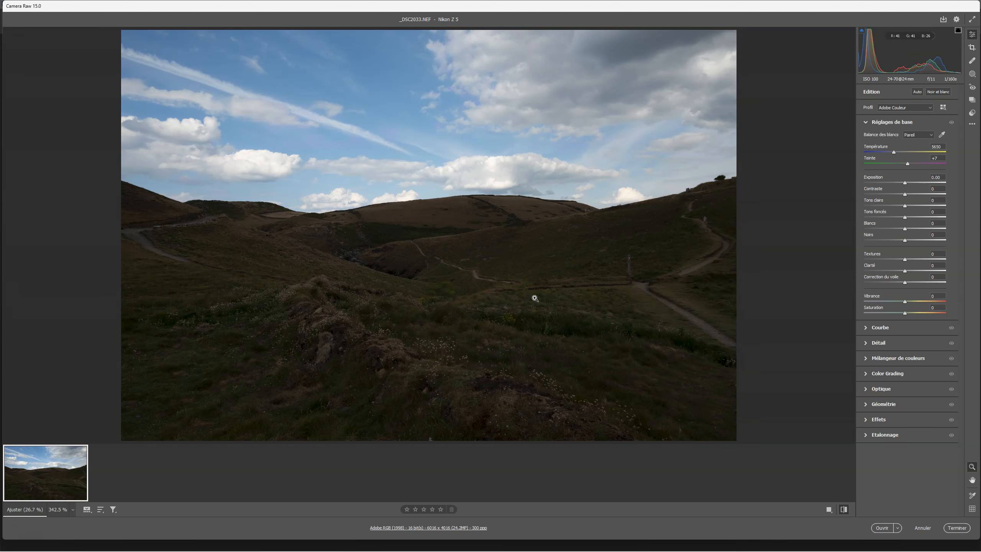
key(backslash)
key(backslash)
key(backslash)
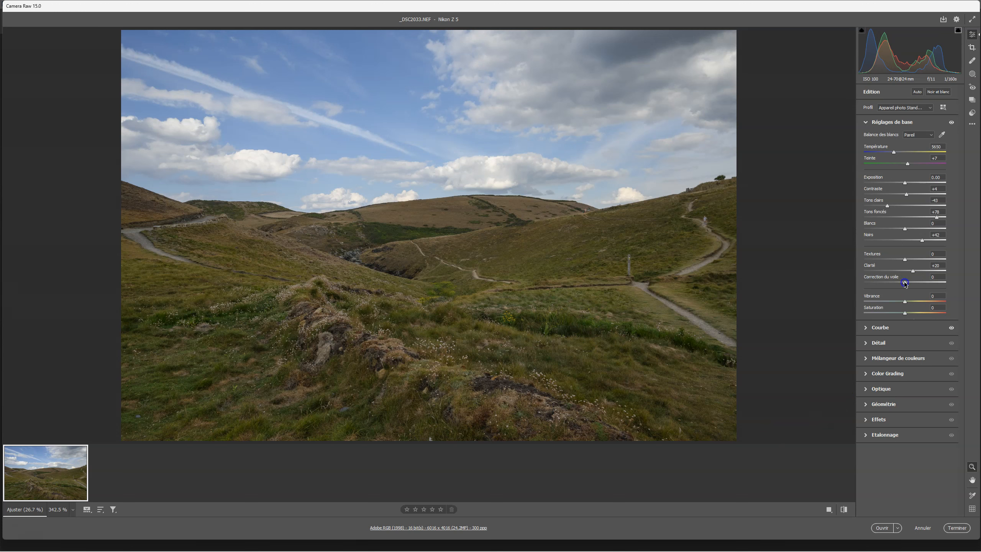
Set Correction du voile to +23 and compare the photo with its original version
drag(904, 282, 912, 283)
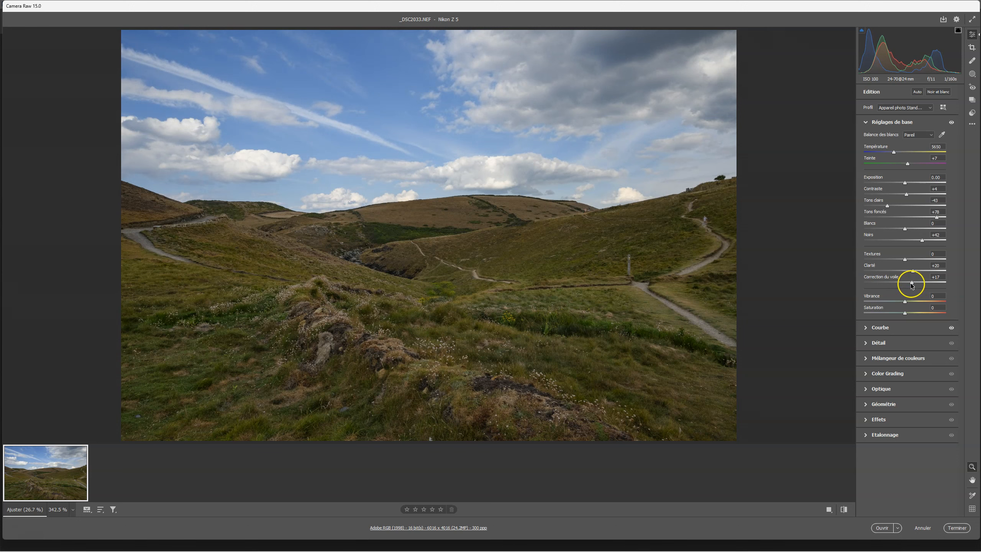
click(909, 283)
mouse_move(909, 283)
mouse_down()
mouse_move(898, 283)
mouse_move(913, 284)
mouse_up()
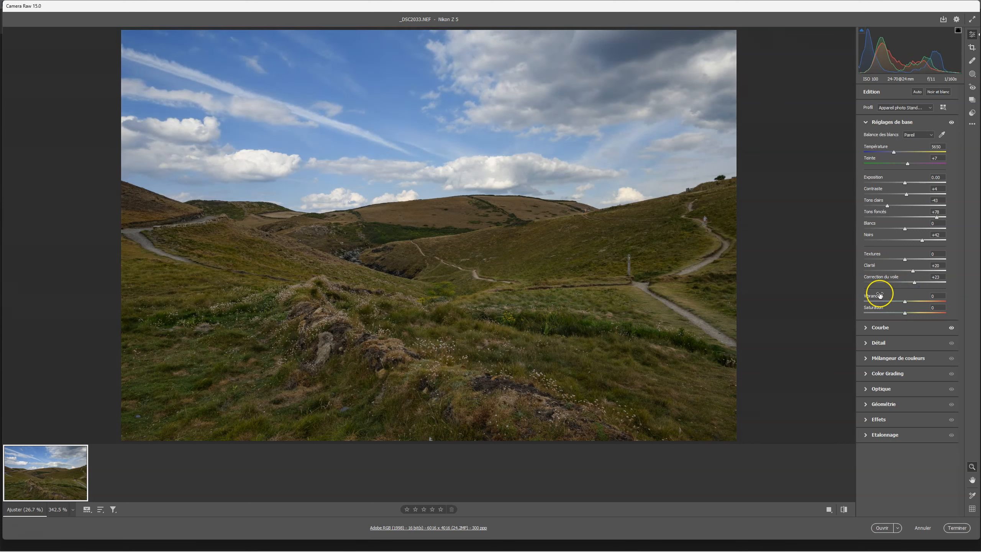
key(ctrl+alt+r)
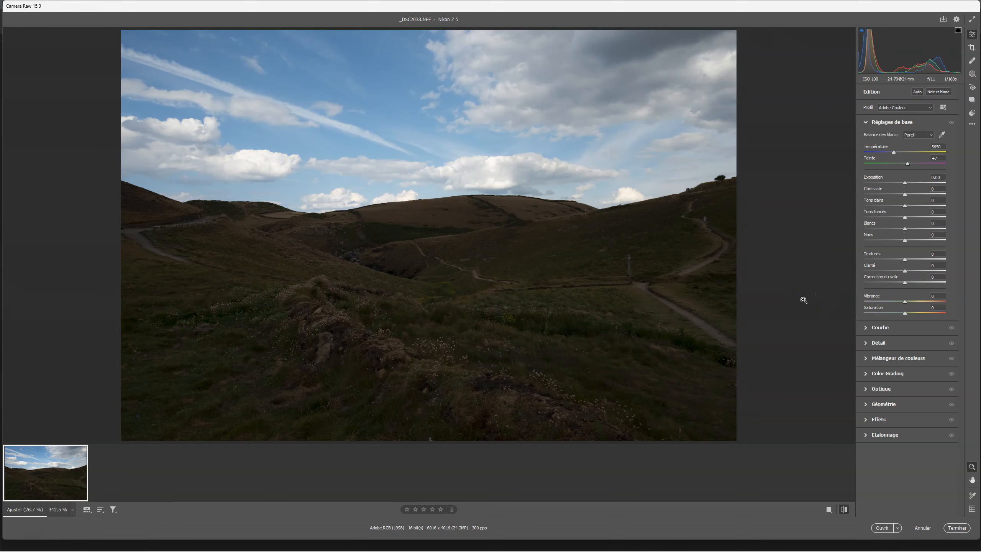
key(ctrl+z)
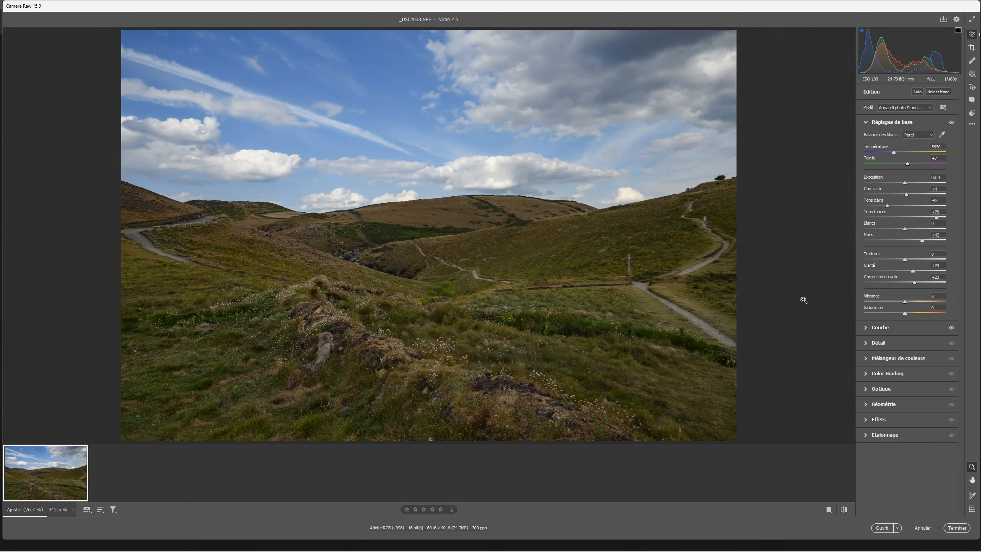
Set Saturation to +22 and Exposition to +0.30, comparing the before and after views
click(905, 313)
drag(905, 313, 914, 311)
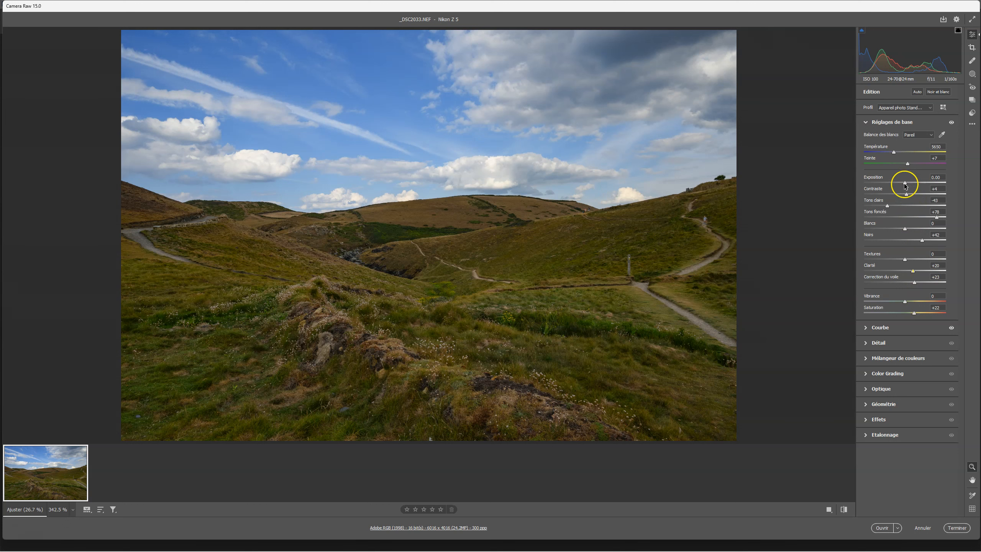
drag(905, 185, 909, 184)
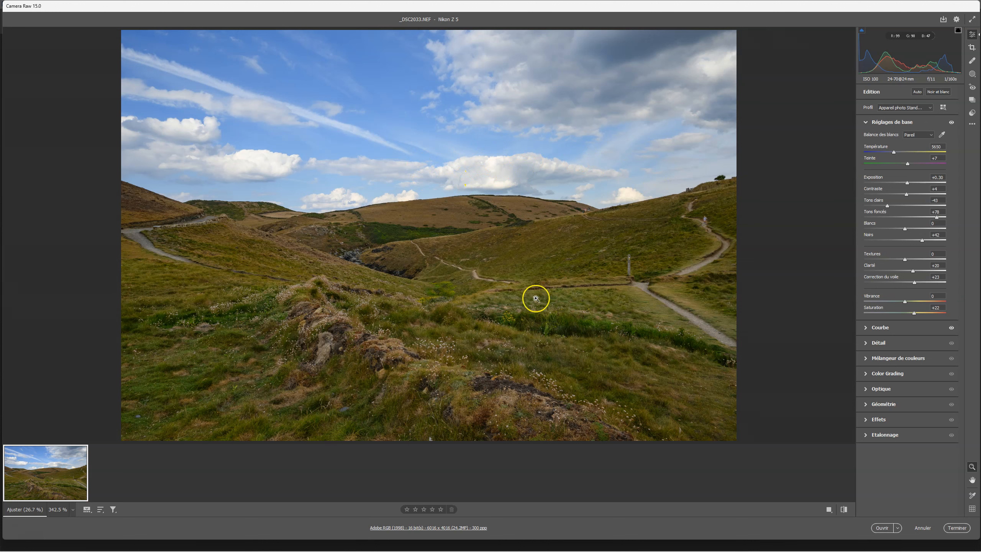
key(p)
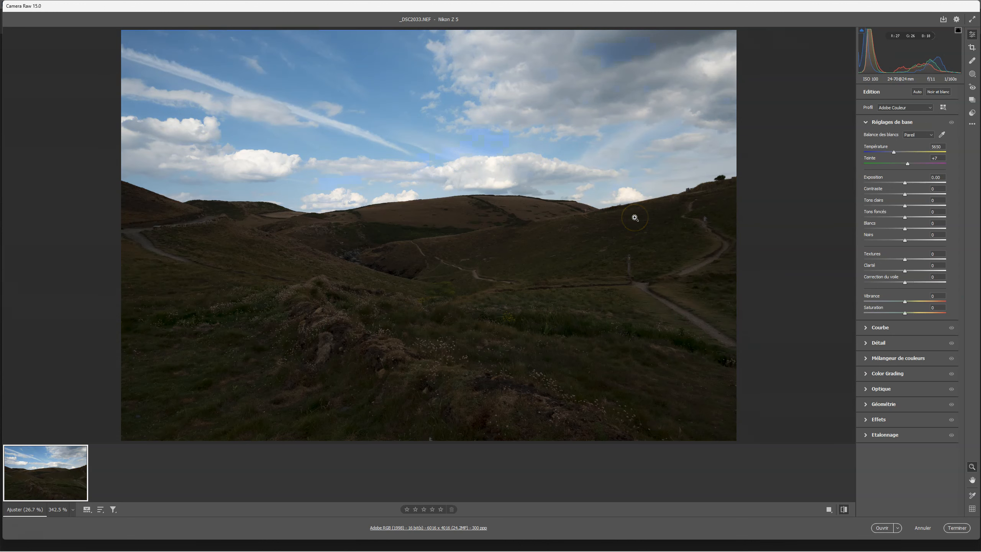
key(p)
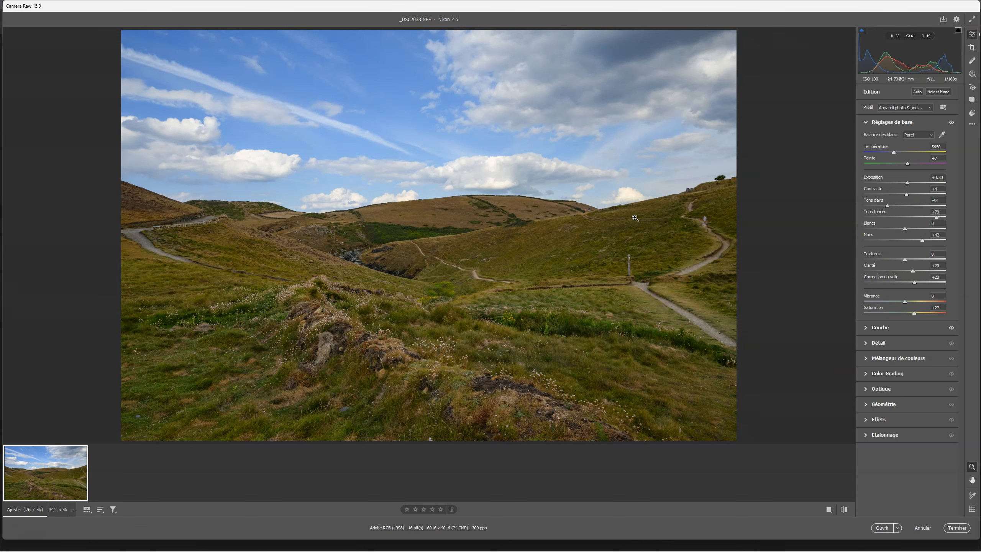
key(p)
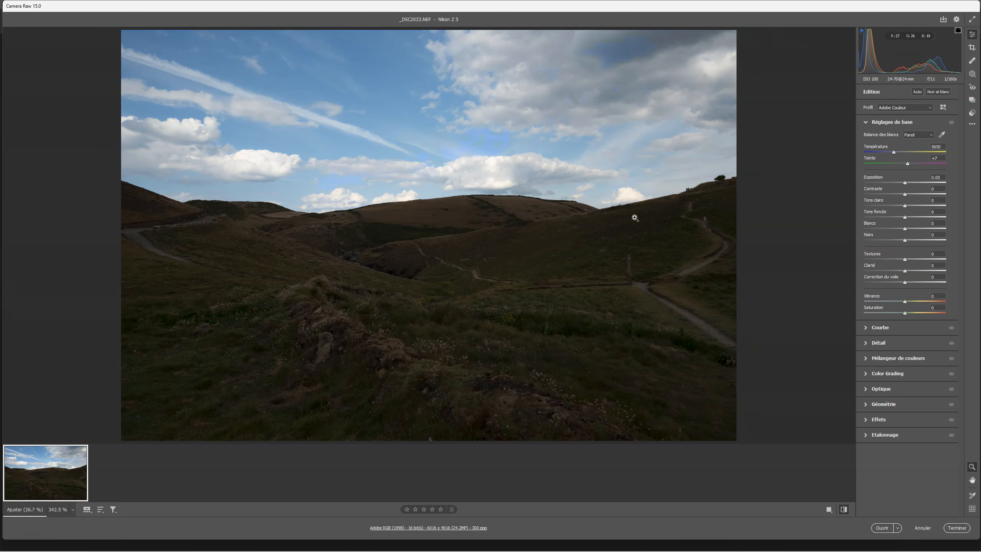
key(p)
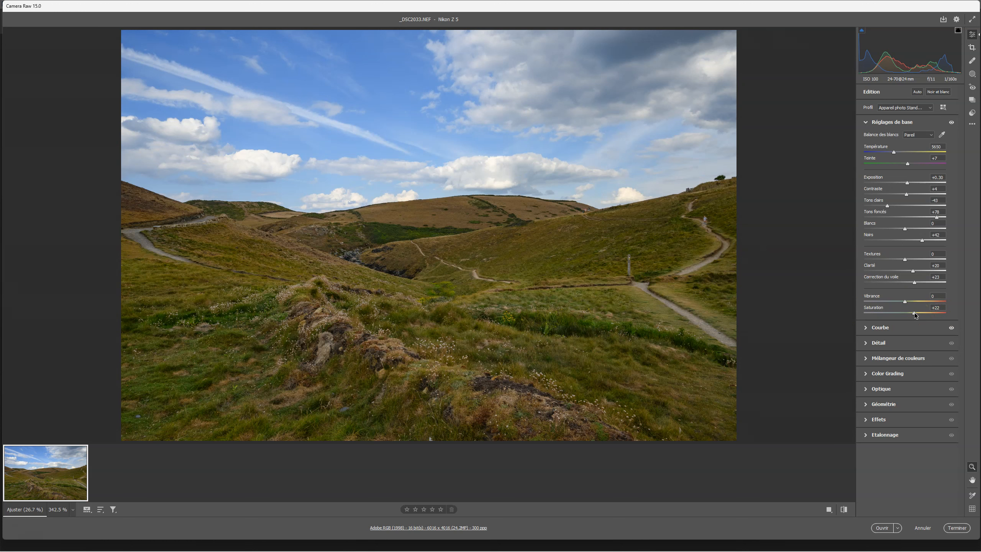
Reset Saturation to 0 and set Vibrance to +22 for a more moderate colour boost
drag(912, 314, 910, 314)
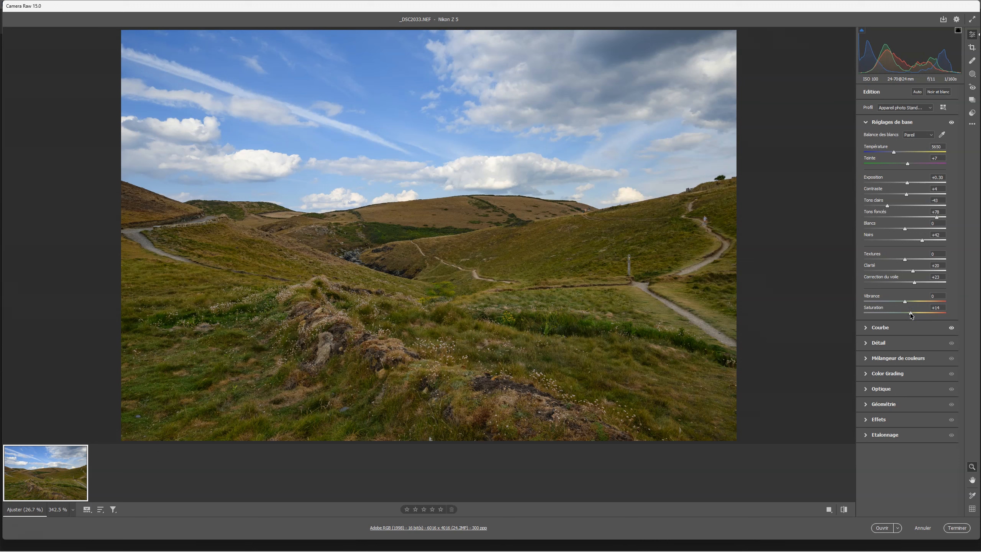
mouse_move(911, 313)
mouse_down()
mouse_move(885, 315)
mouse_move(914, 300)
mouse_up()
double_click(901, 313)
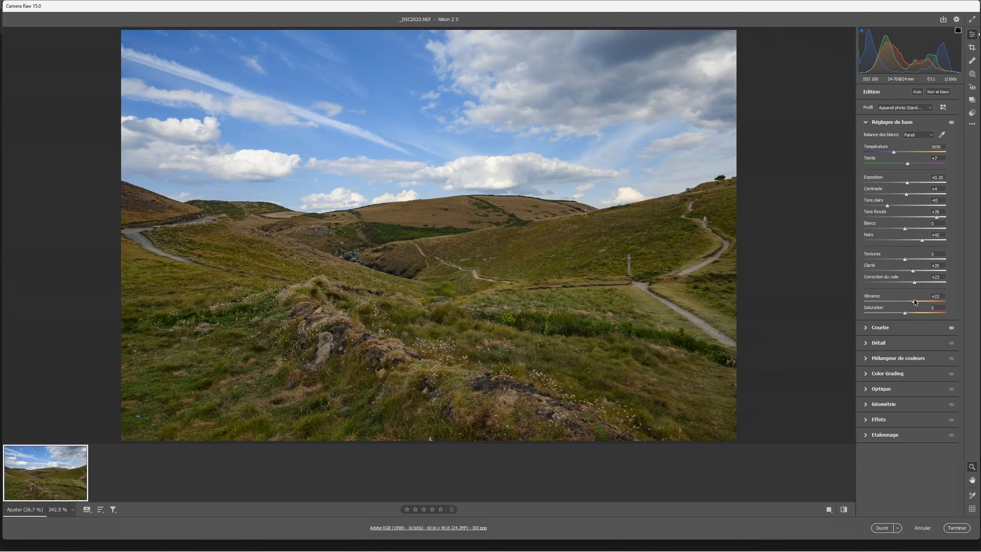
click(914, 298)
Adjust the white balance by trying cooler and warmer settings, settling on Température 5400 and Teinte +5
click(874, 145)
click(895, 153)
drag(894, 152, 890, 153)
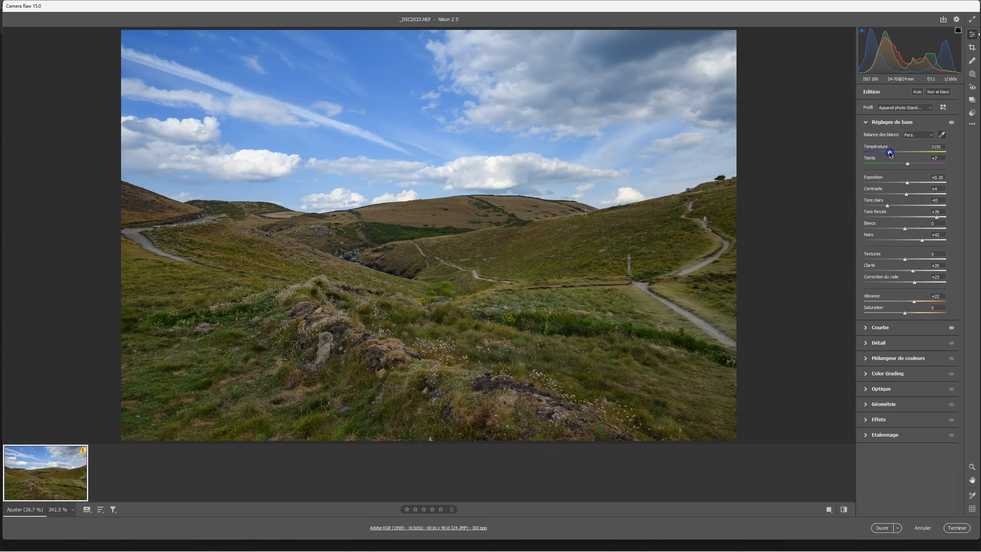
drag(890, 153, 912, 163)
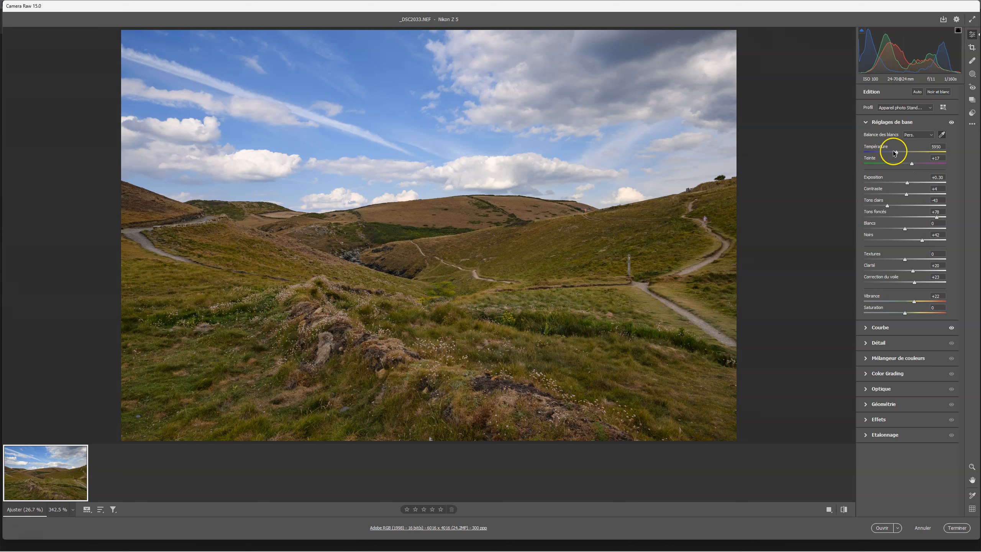
drag(895, 153, 896, 154)
mouse_move(885, 234)
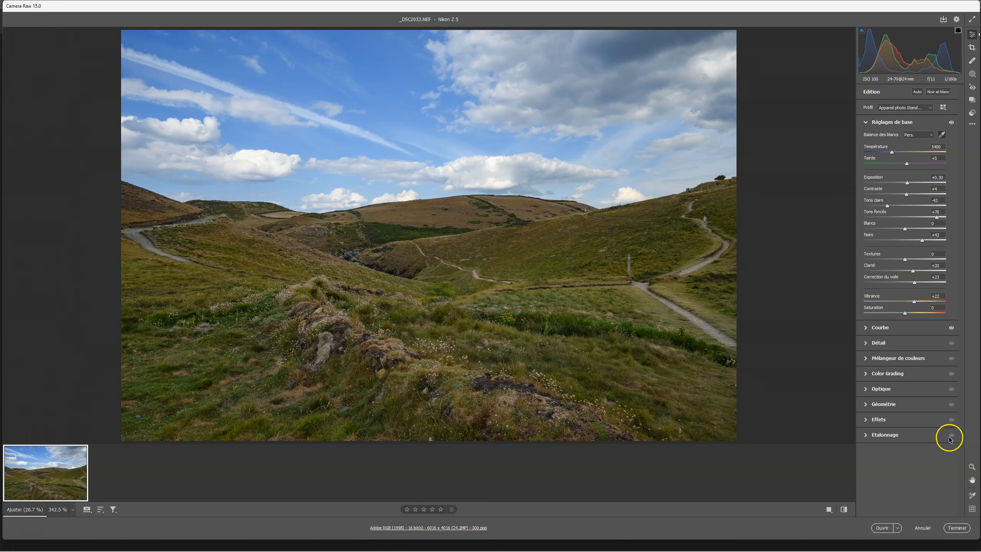